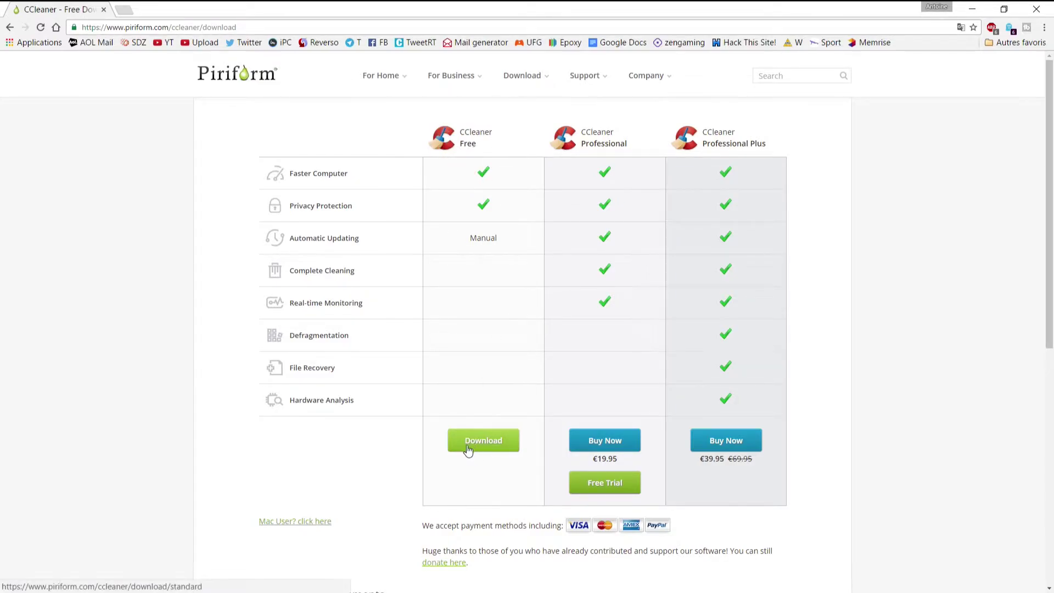
drag(314, 285, 379, 393)
click(379, 392)
drag(455, 169, 499, 212)
click(472, 167)
drag(473, 167, 492, 184)
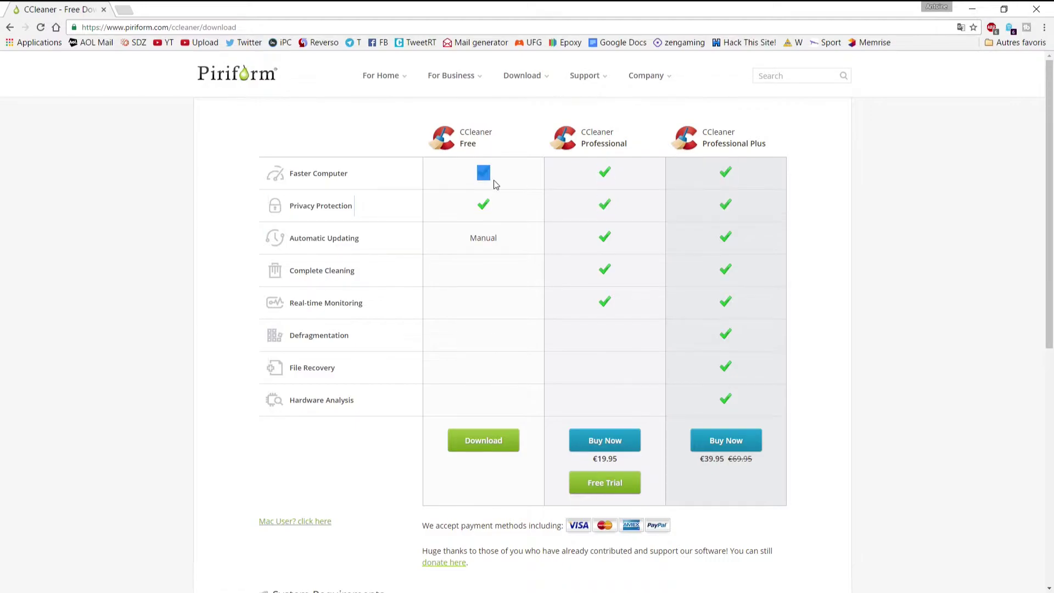
- Minimize the browser to switch to CCleaner, and view the registry cleaner section before returning to the file cleaner
click(967, 5)
drag(631, 133, 747, 79)
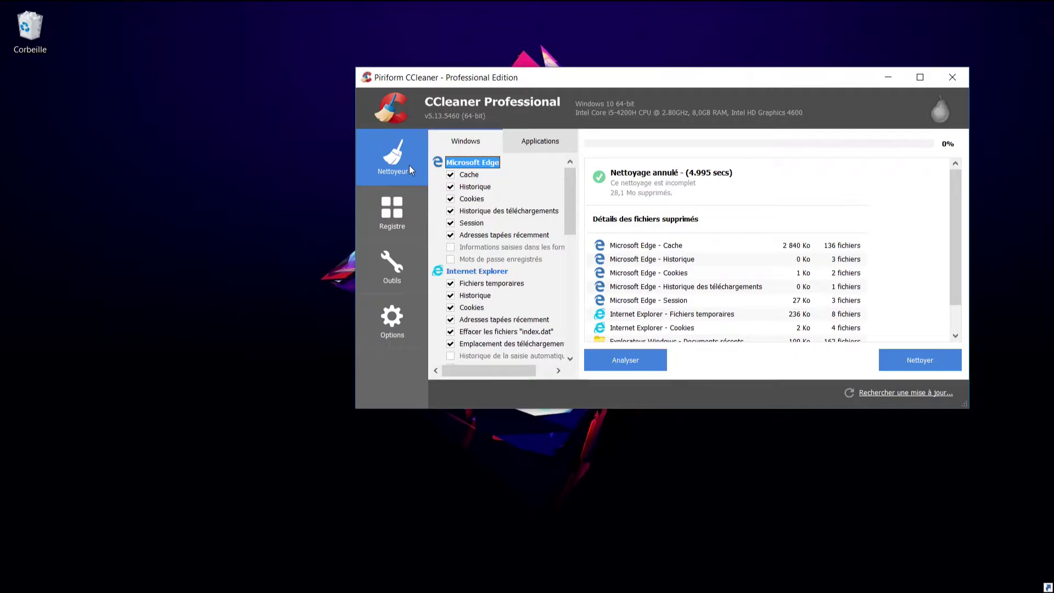
click(393, 203)
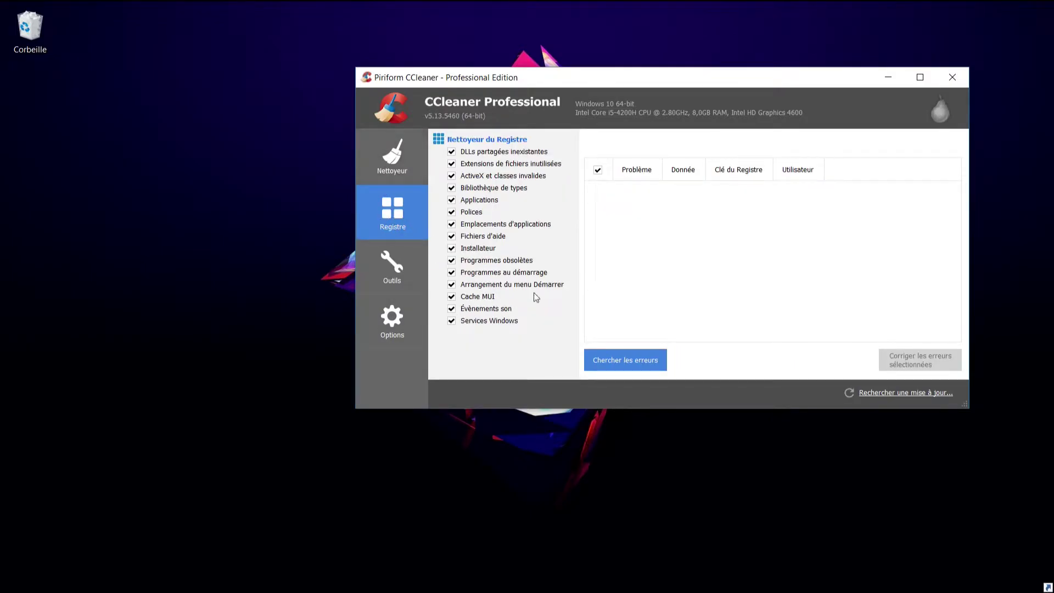
click(413, 172)
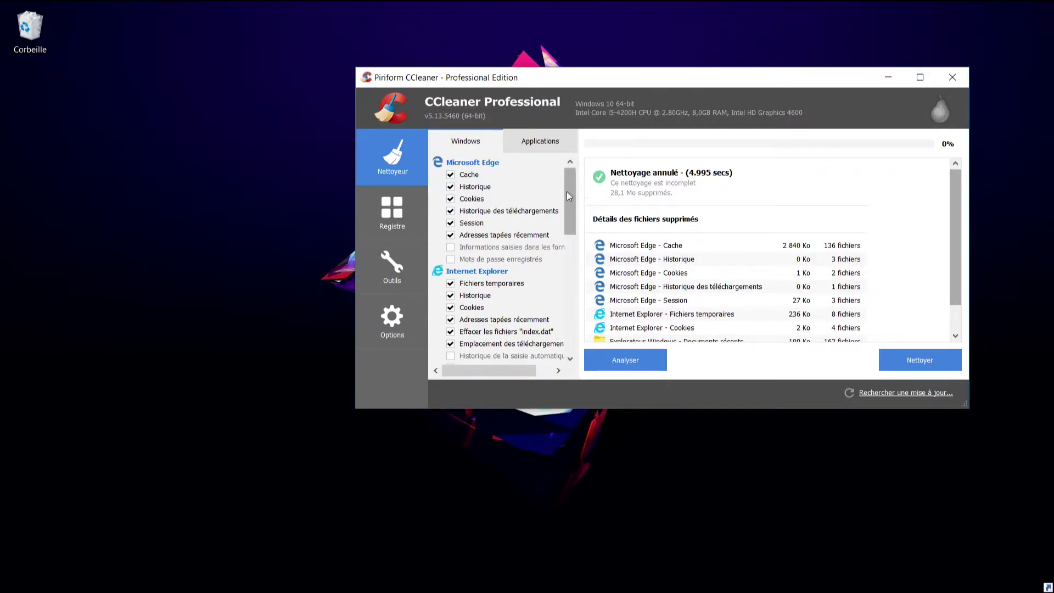
- Review the cleaning items for Windows and Applications, including the Google Chrome Cookies option
drag(567, 194, 593, 163)
drag(602, 82, 595, 84)
click(536, 144)
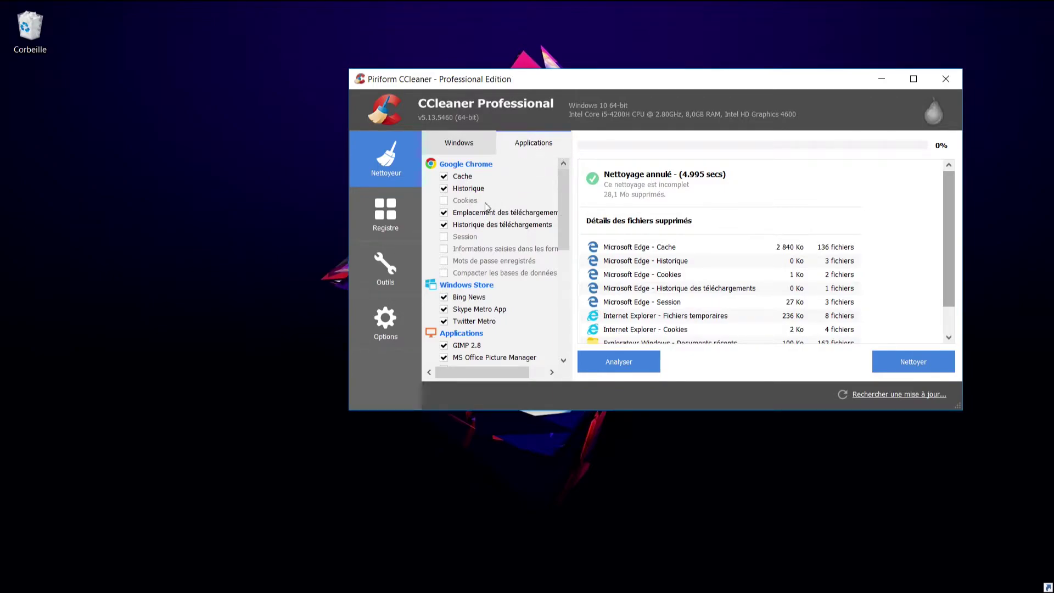
click(464, 201)
drag(668, 101, 621, 126)
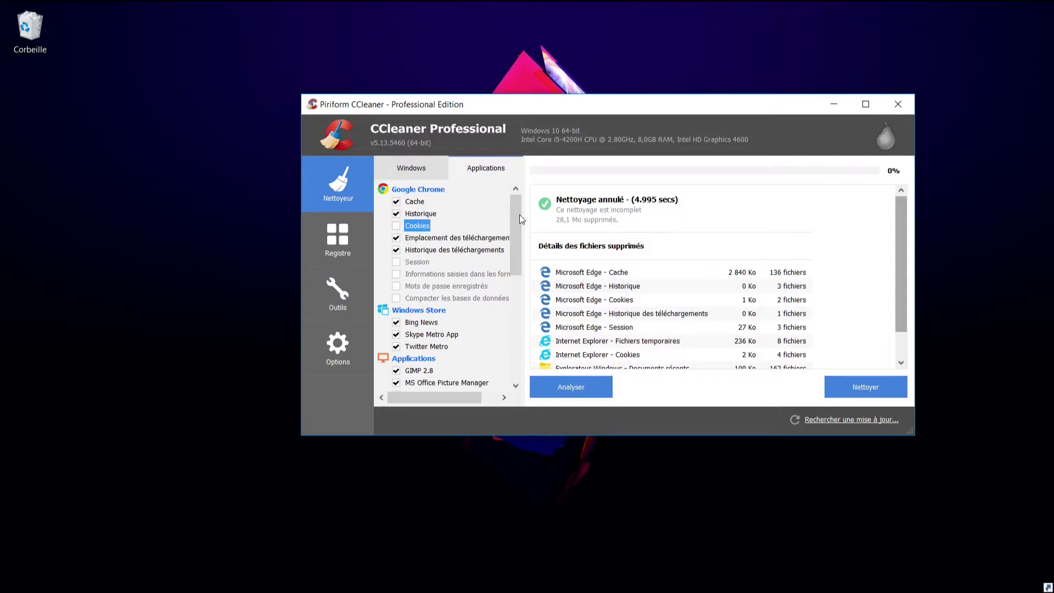
drag(515, 216, 539, 221)
drag(516, 236, 555, 200)
- Show the Windows cleaning items again and run an analysis of the removable files, stopping it partway
click(417, 171)
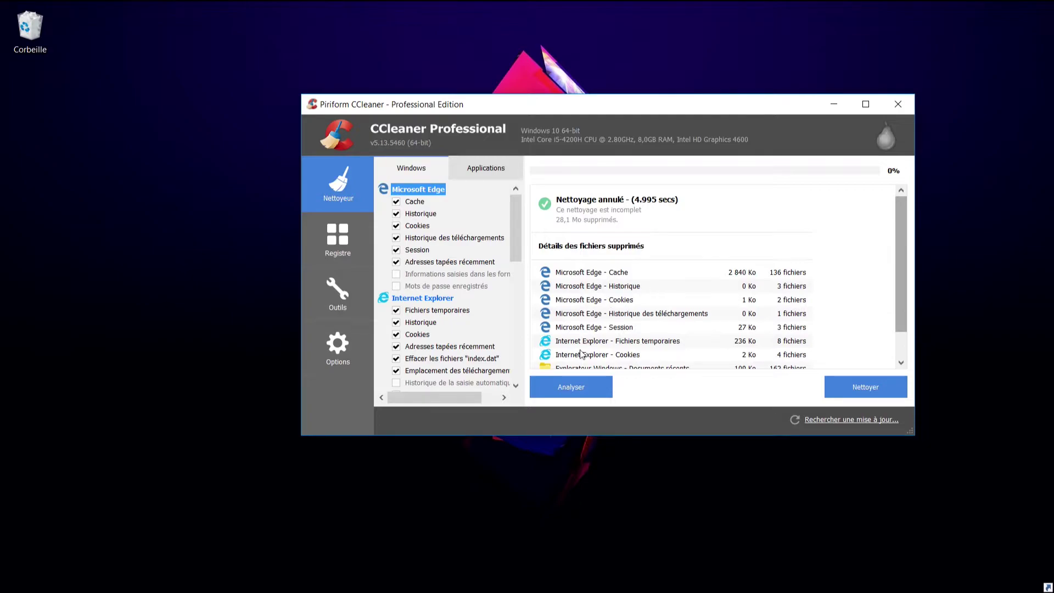
click(592, 391)
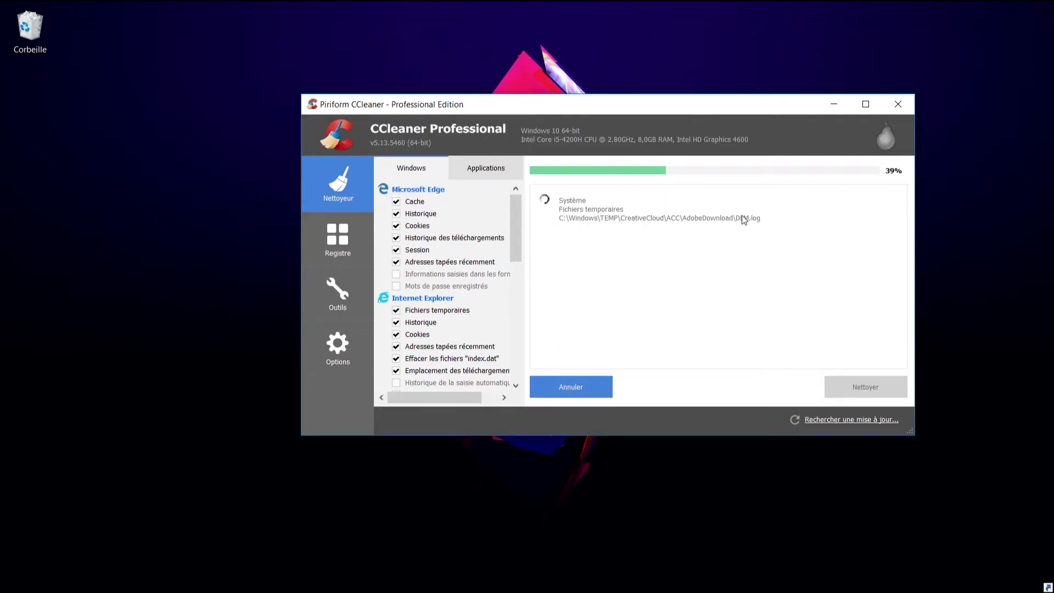
click(549, 384)
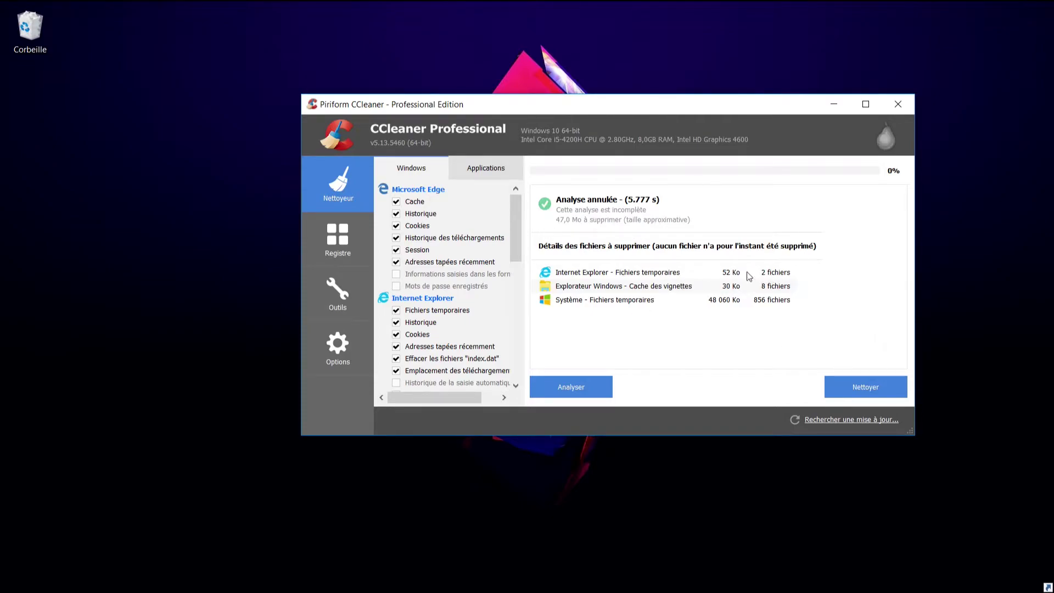
- Clean the junk files covered by the ticked items, stopping the cleaning while it processes the system temporary files
click(852, 390)
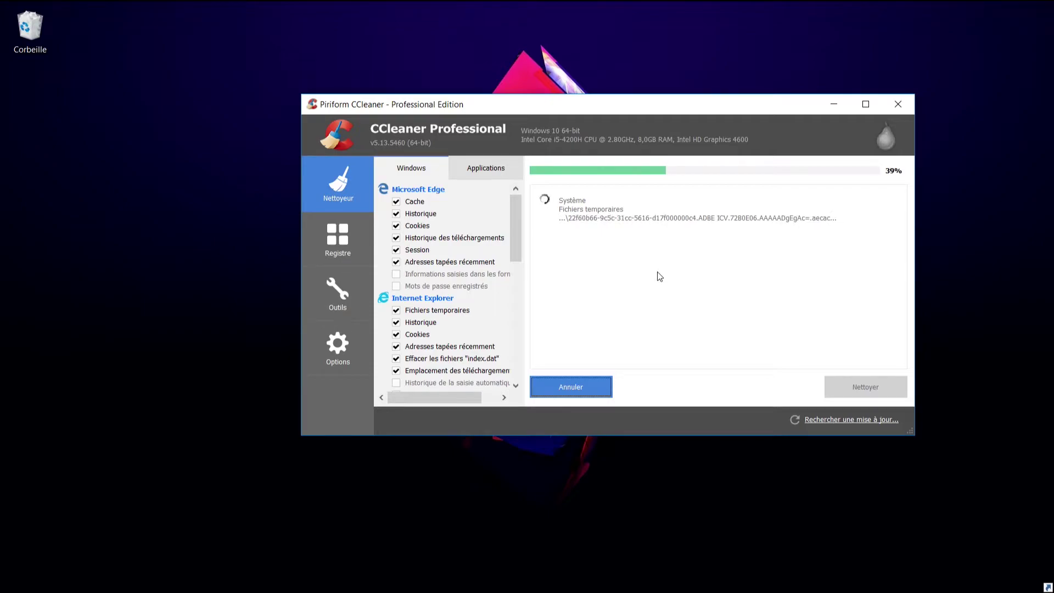
click(604, 380)
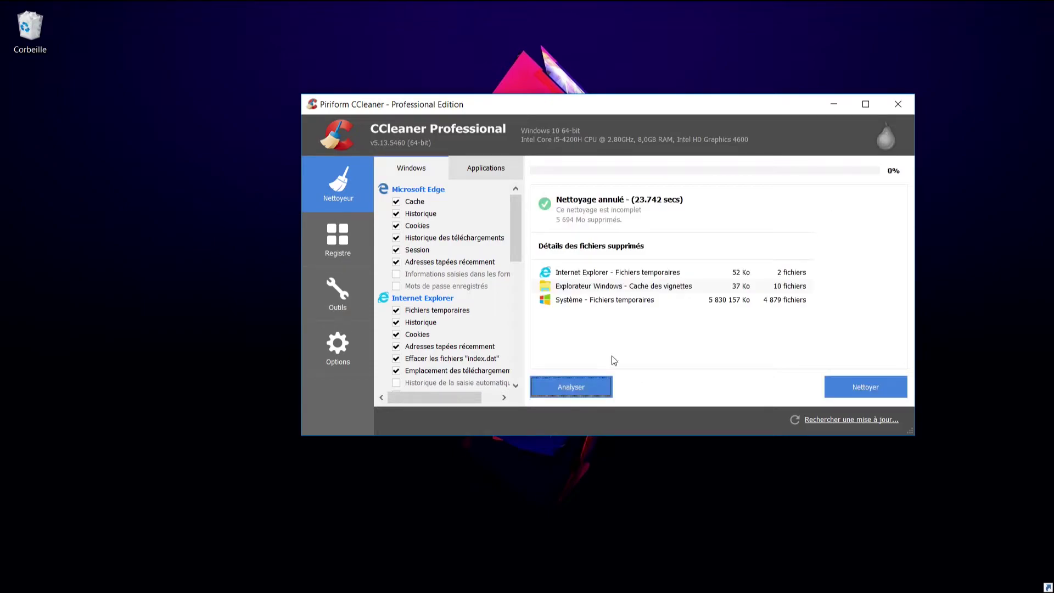
drag(708, 115, 653, 131)
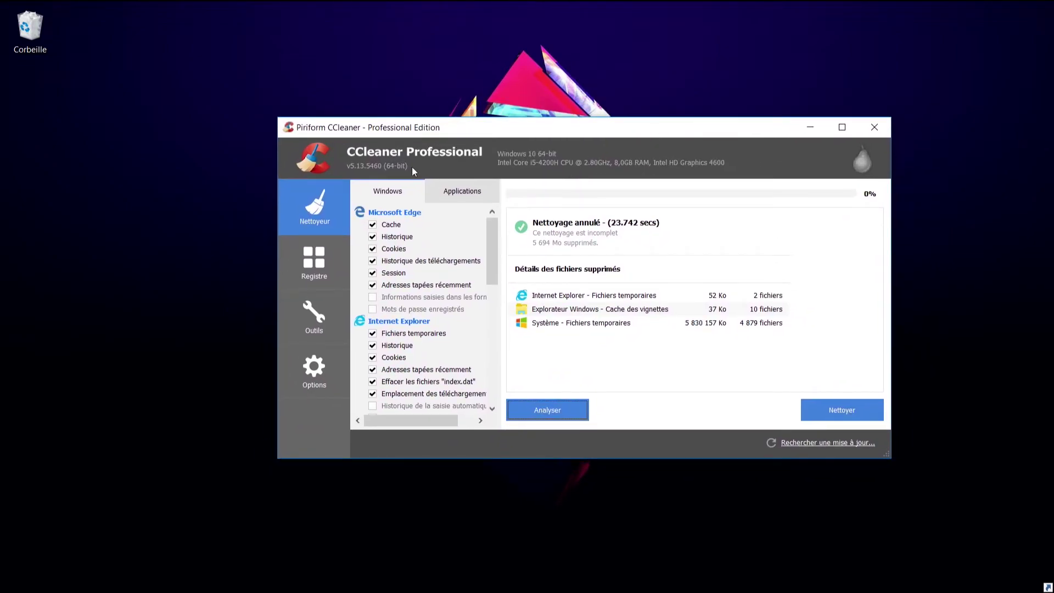
- Scan the registry for errors with all Registre categories ticked, stopping the scan partway
click(322, 256)
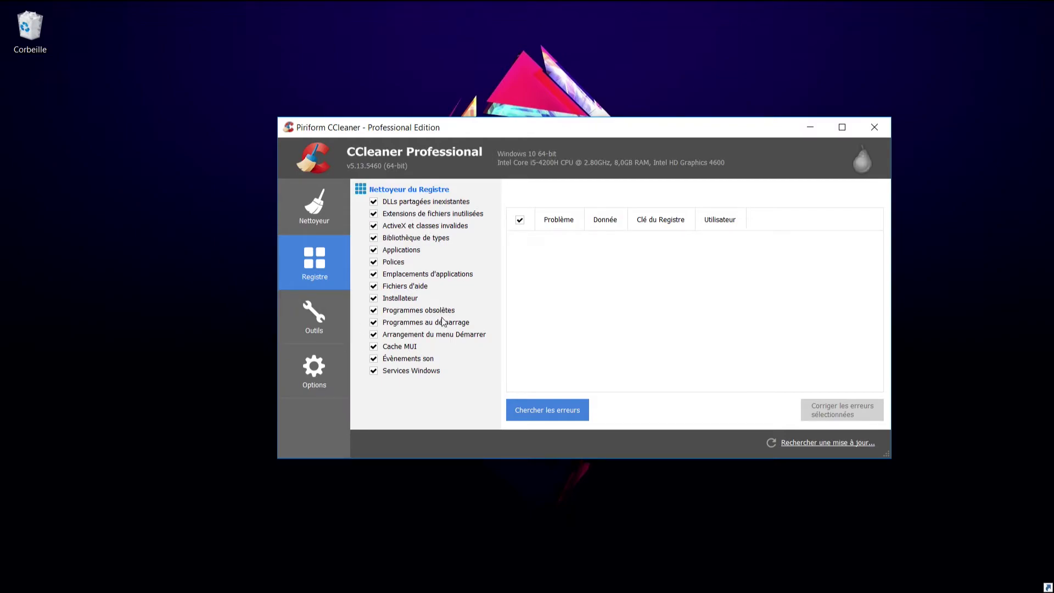
click(427, 198)
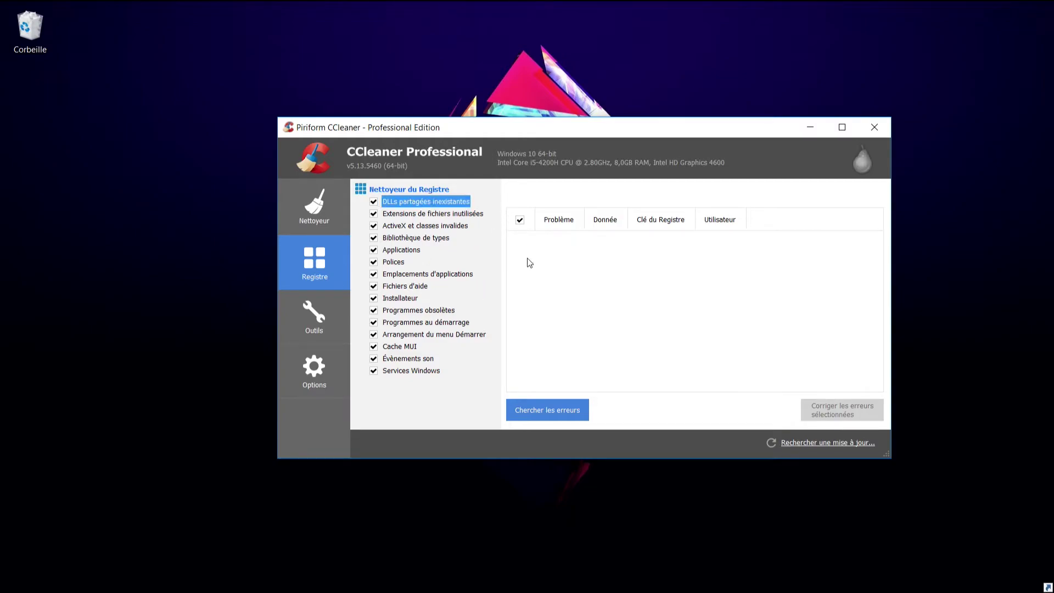
drag(553, 134, 499, 120)
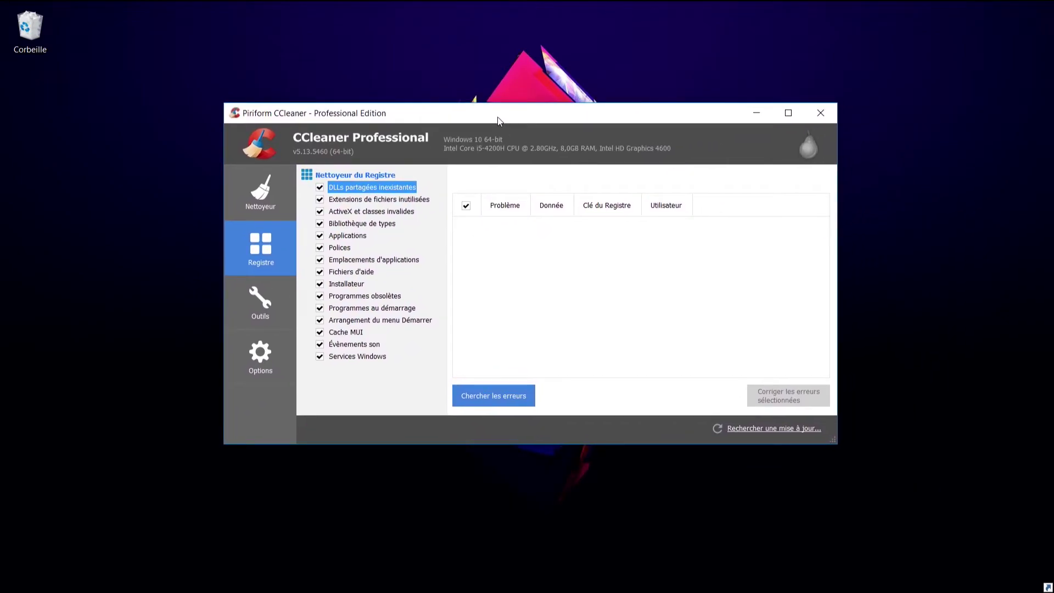
mouse_move(584, 119)
mouse_down()
mouse_move(628, 165)
mouse_move(616, 117)
mouse_move(771, 249)
mouse_move(602, 401)
mouse_move(573, 56)
mouse_move(553, 226)
mouse_move(552, 124)
mouse_move(586, 127)
mouse_move(579, 120)
mouse_move(682, 191)
mouse_move(591, 124)
mouse_up()
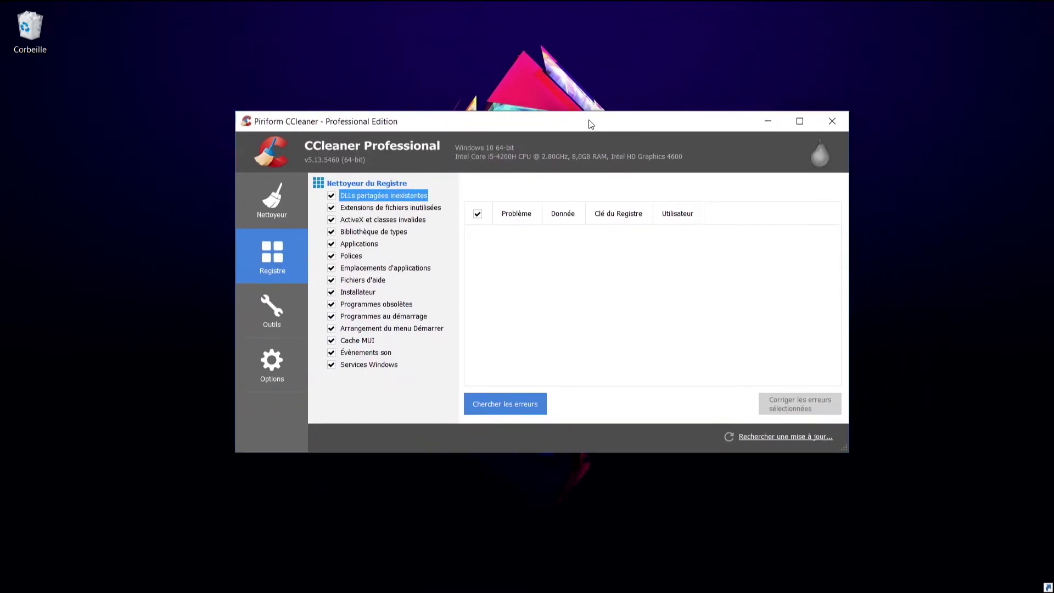
click(522, 407)
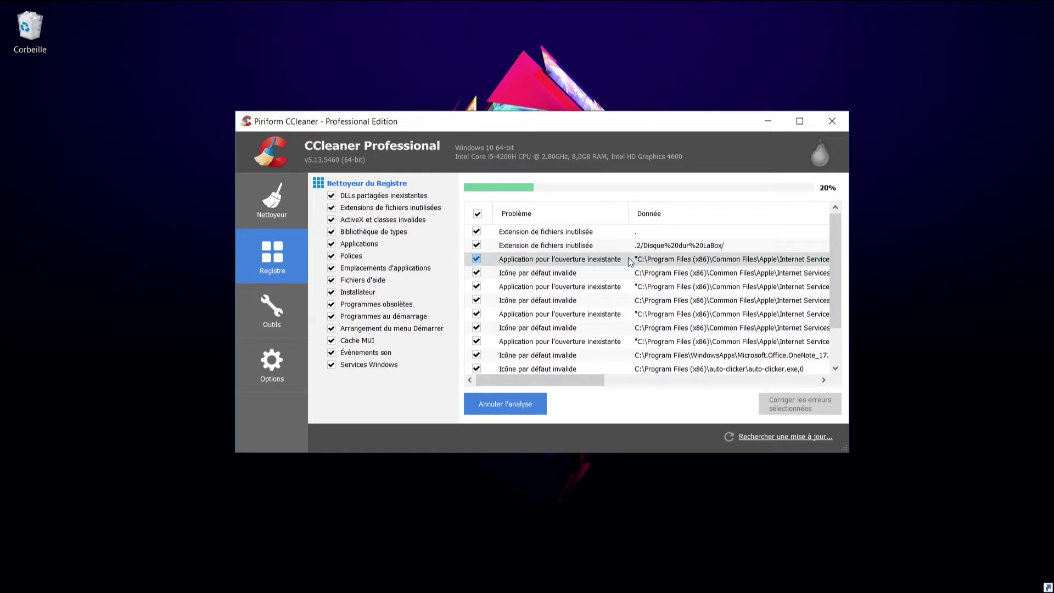
click(513, 404)
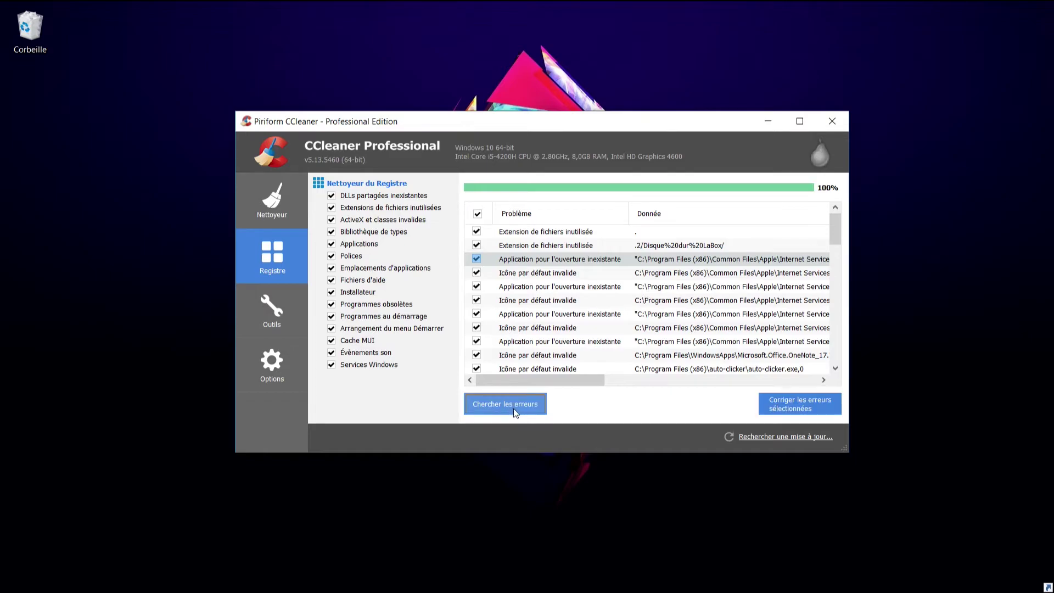
click(789, 408)
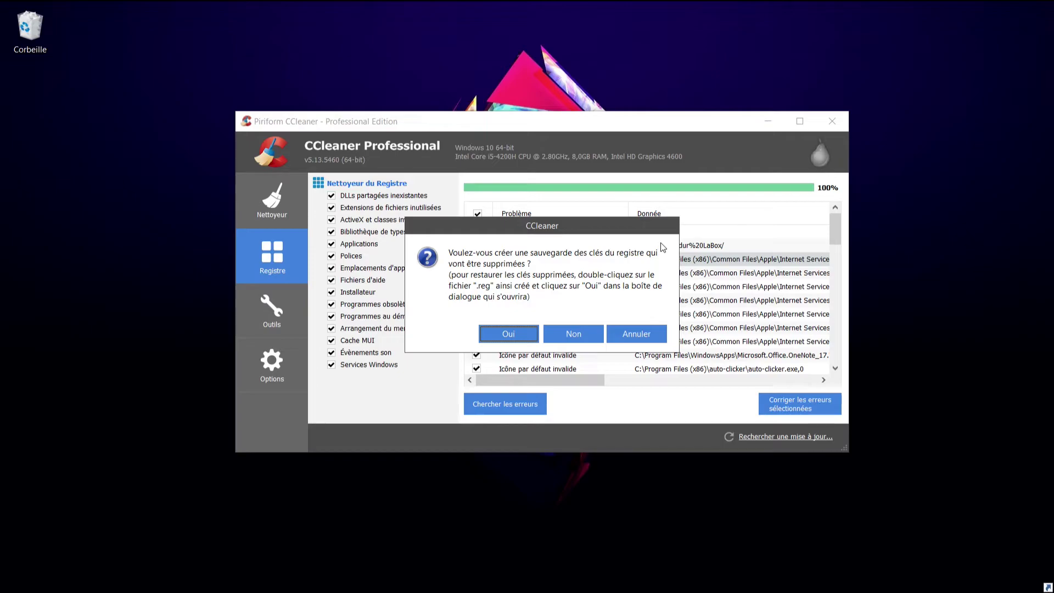
drag(593, 233, 658, 206)
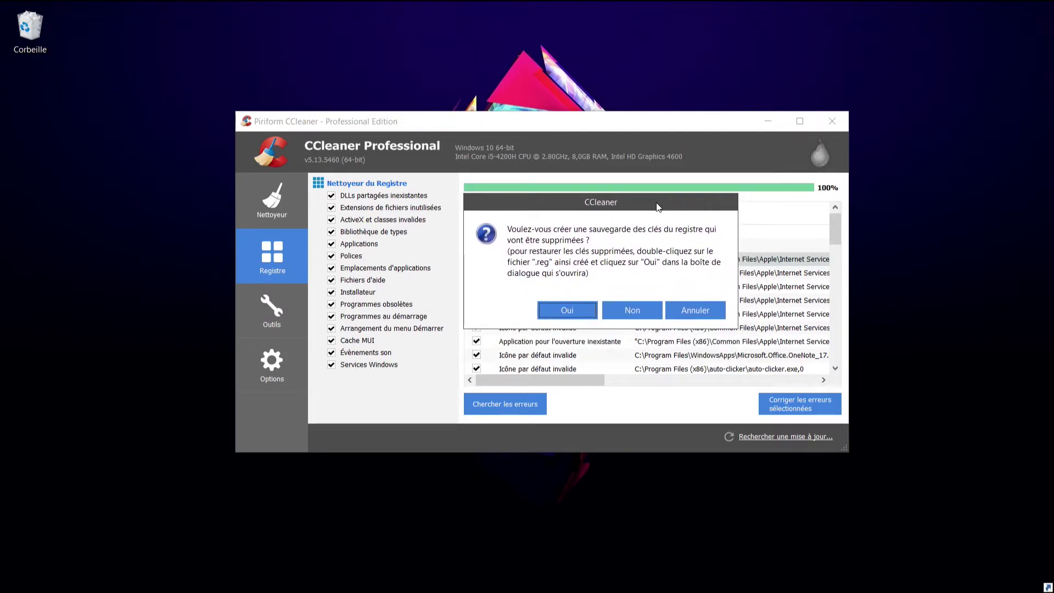
click(693, 310)
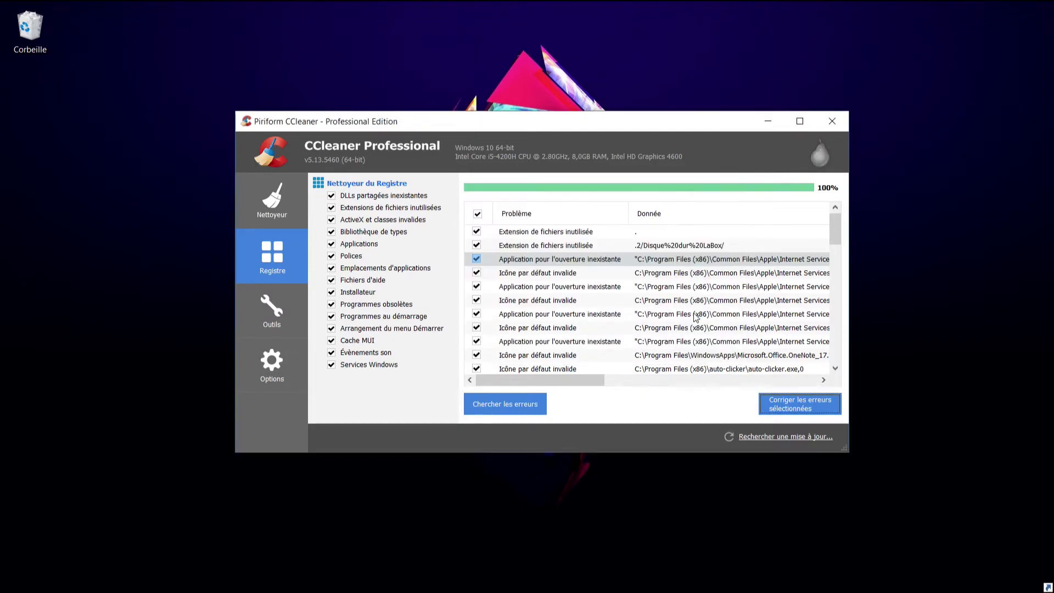
- Open the list of startup programs (Démarrage) among the tools
click(279, 313)
click(288, 224)
click(292, 235)
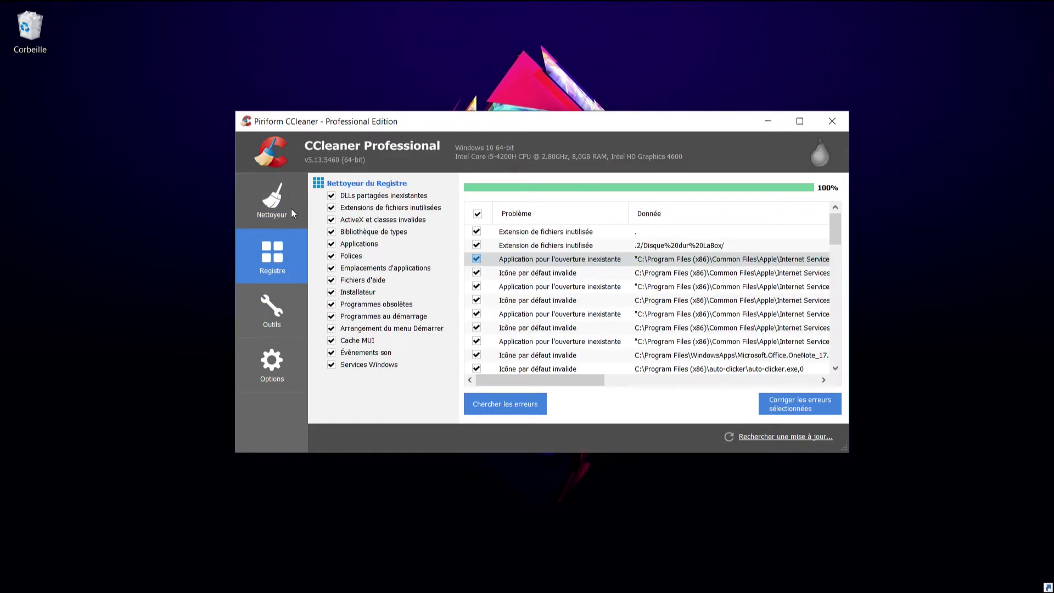
click(272, 308)
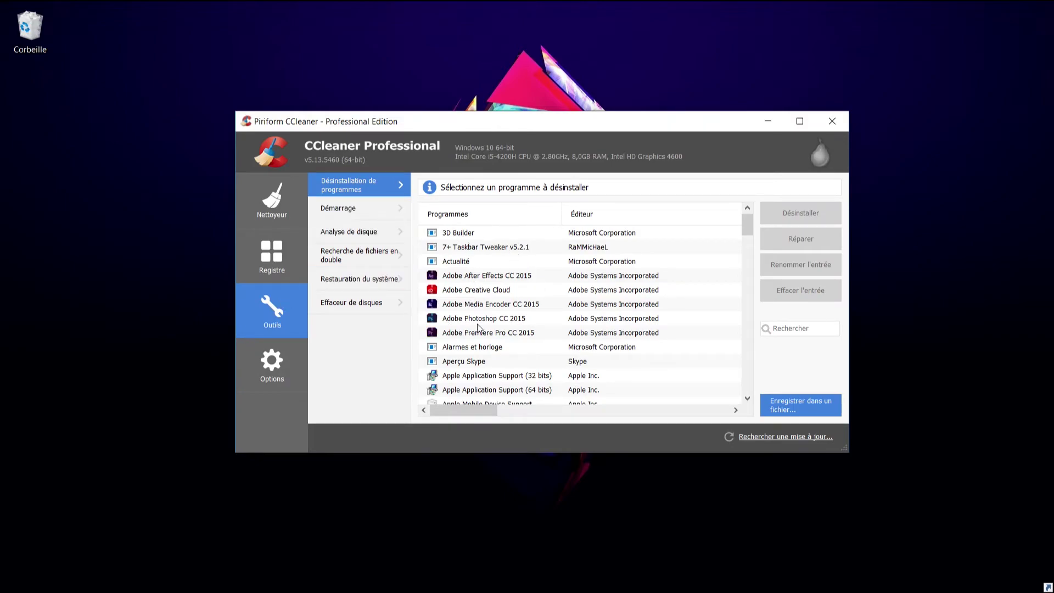
click(377, 210)
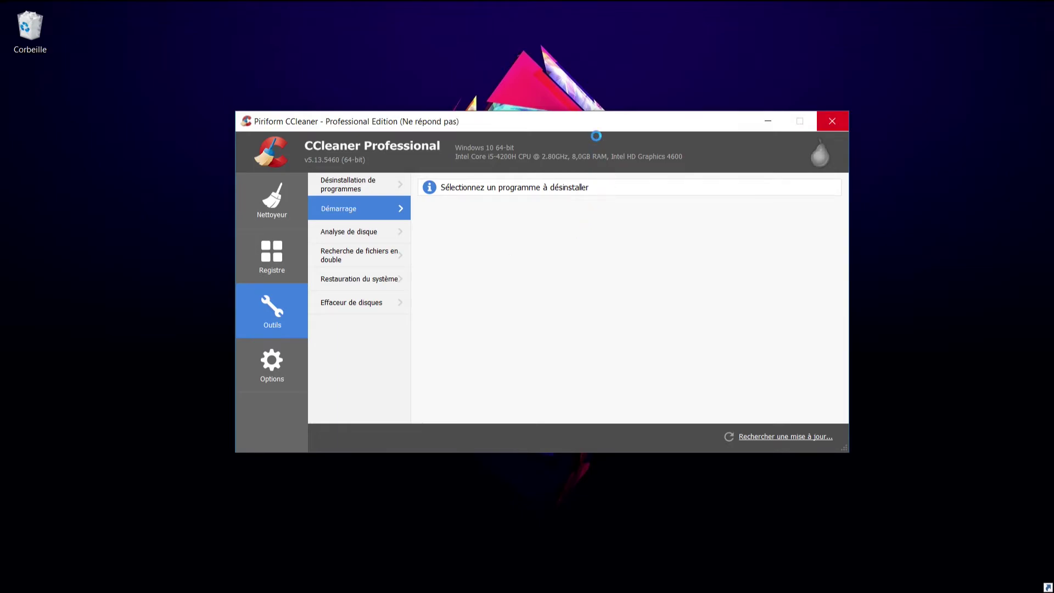
drag(595, 134, 638, 154)
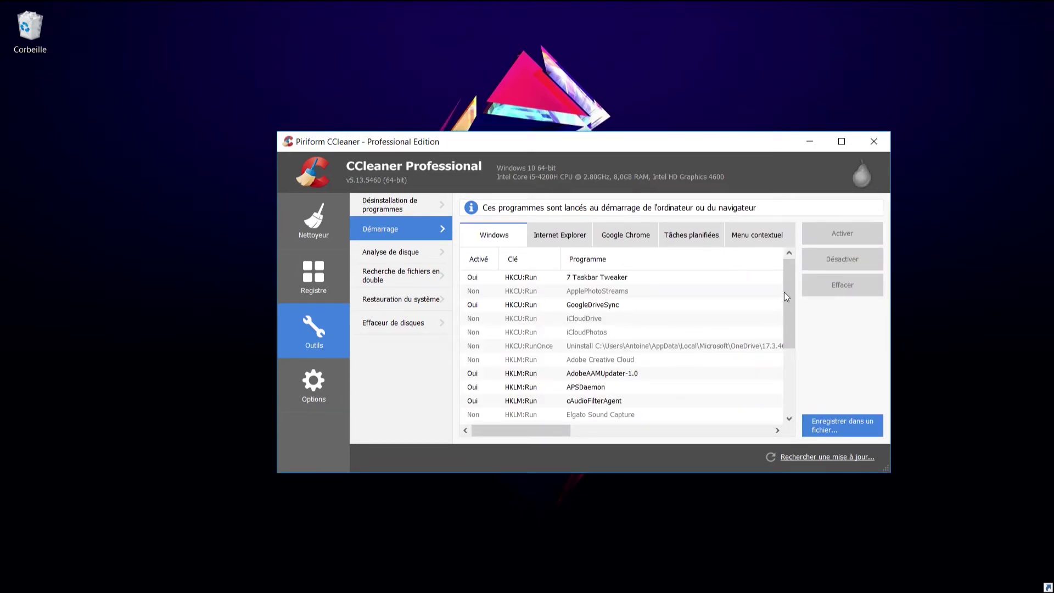
- Inspect the Windows startup entries, selecting 7 Taskbar Tweaker and iCloudDrive to see which actions each one allows
click(575, 277)
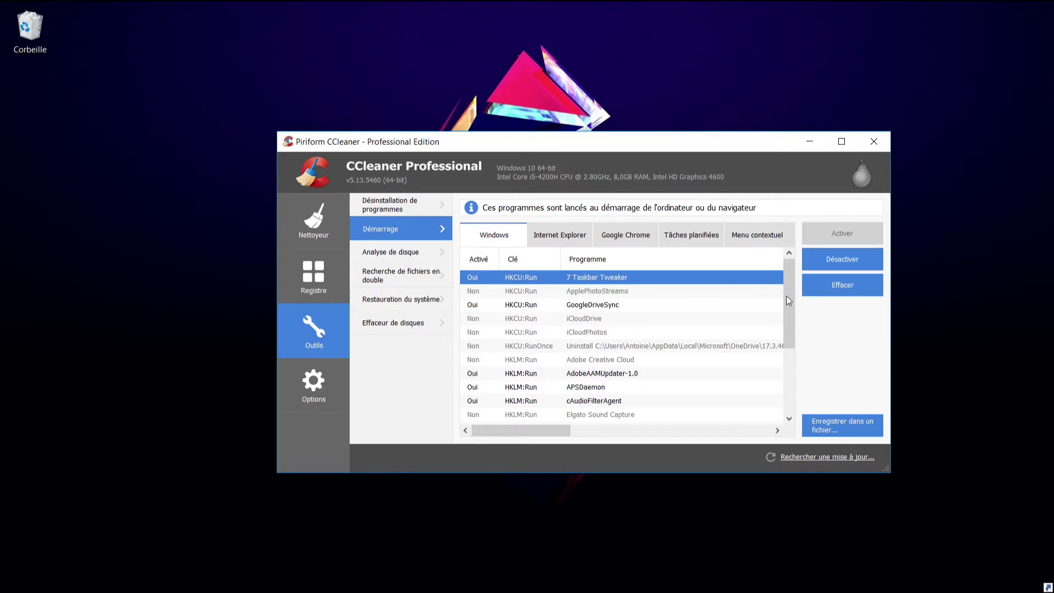
drag(789, 301, 799, 272)
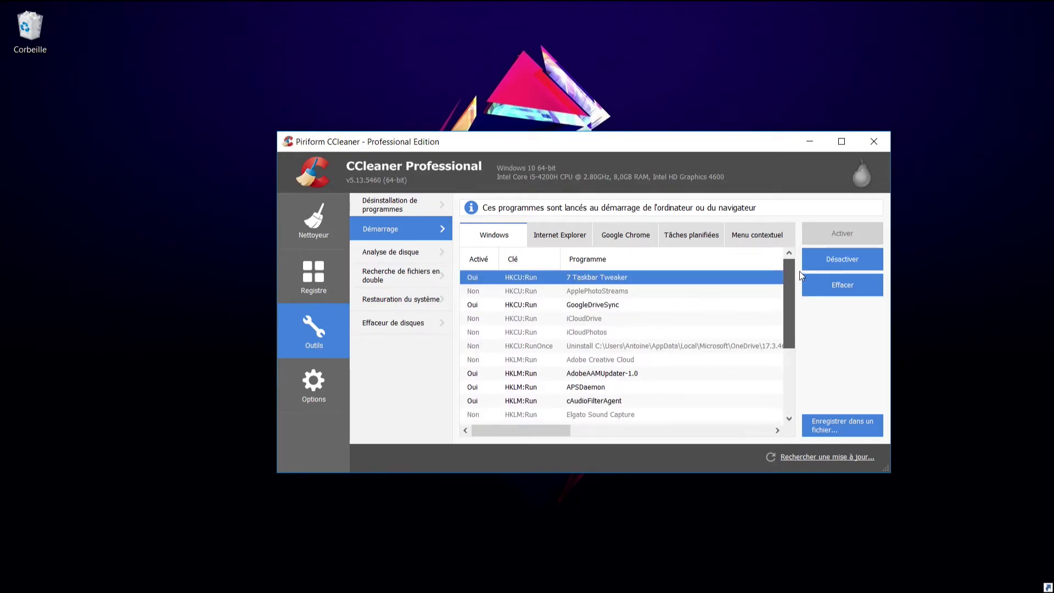
click(593, 324)
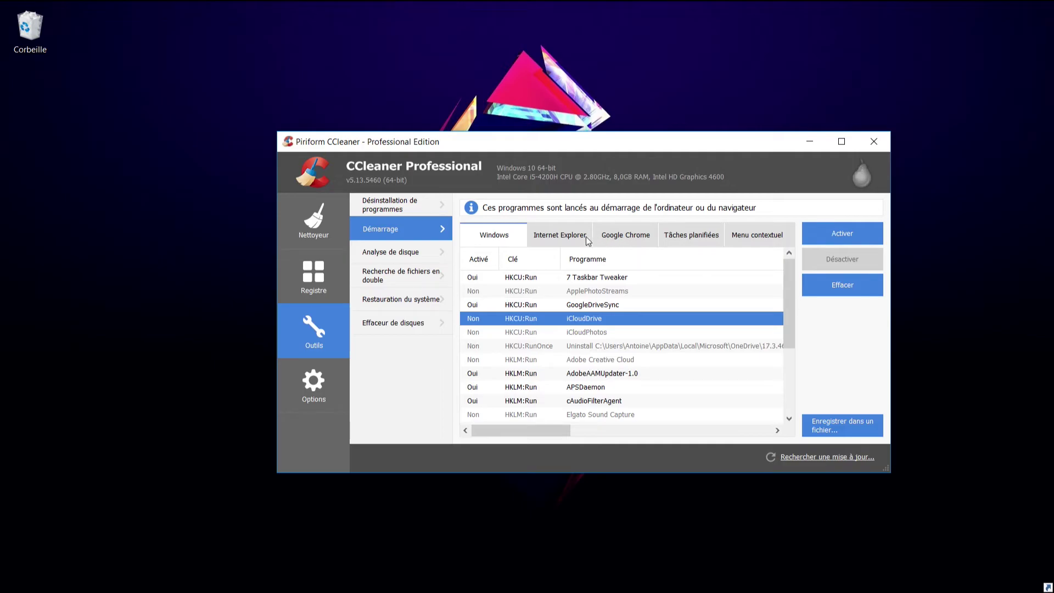
click(514, 234)
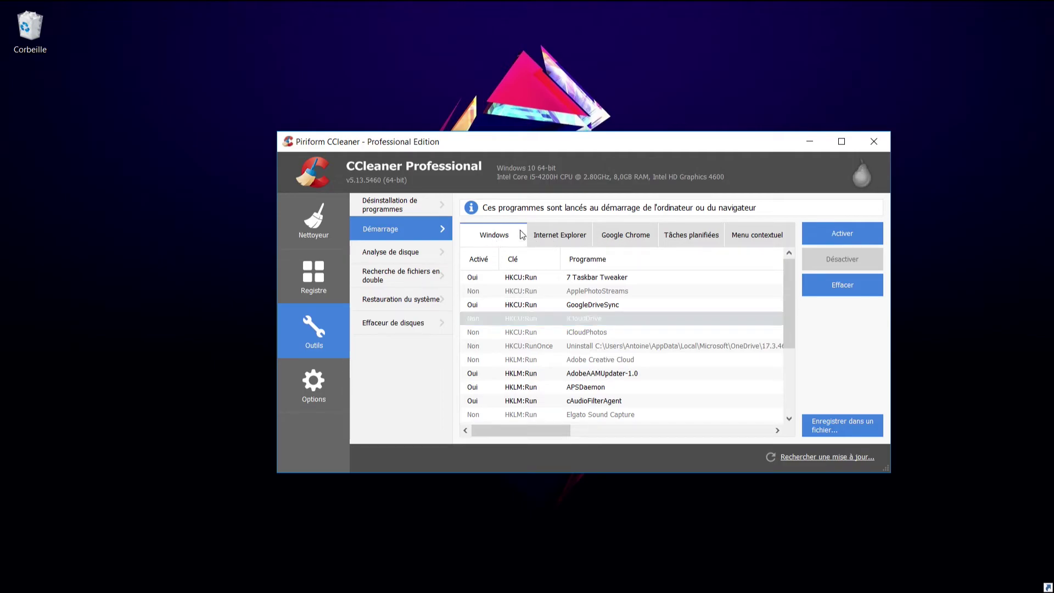
- Review the startup entries of Internet Explorer and Google Chrome and the scheduled tasks, selecting the CCleanerSkipUAC task
click(555, 234)
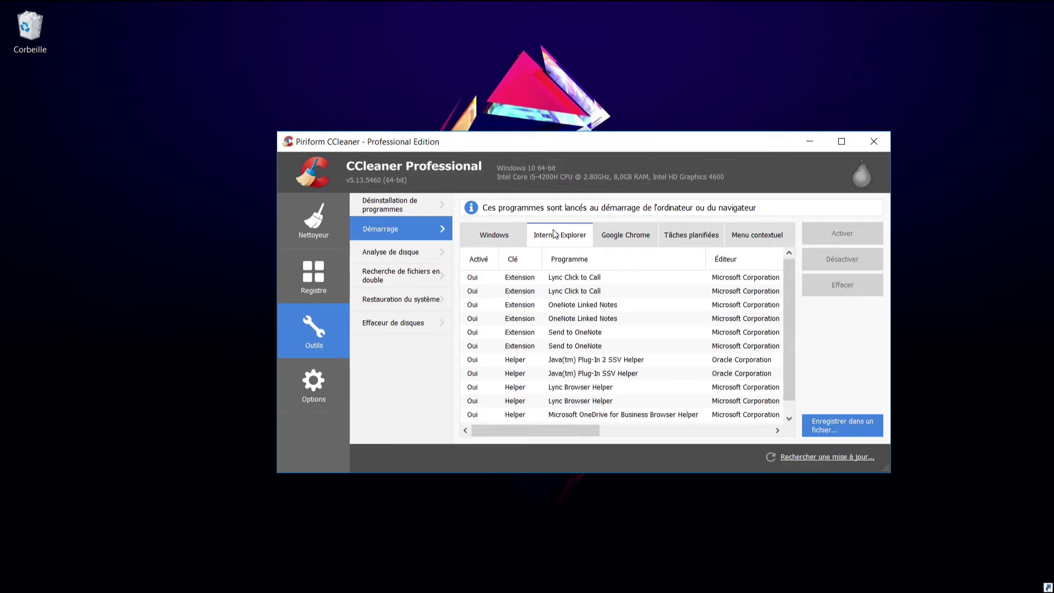
click(613, 236)
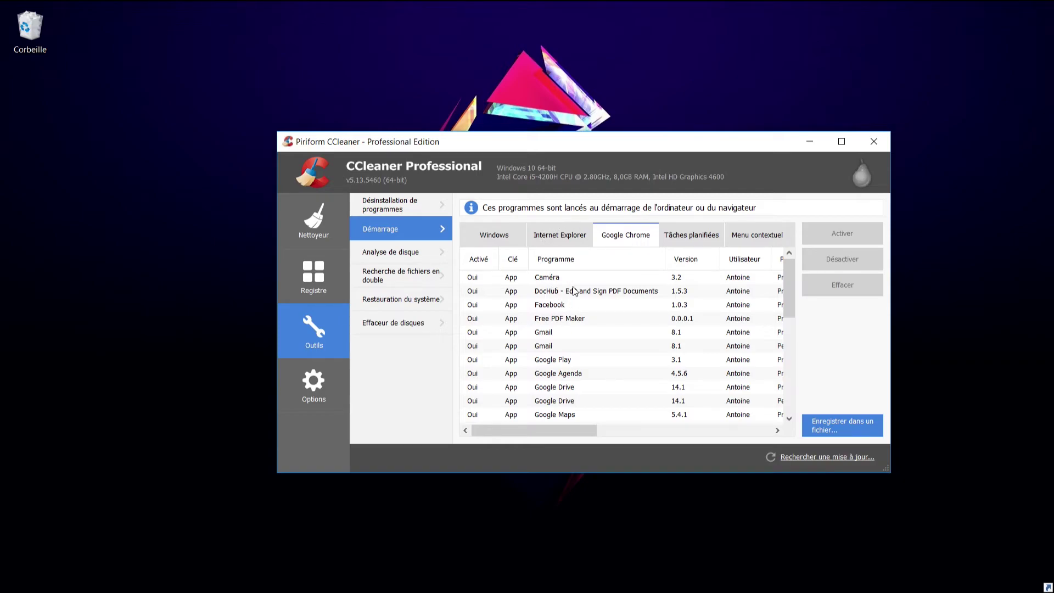
scroll(588, 312, down, 5)
scroll(588, 317, up, 5)
click(682, 244)
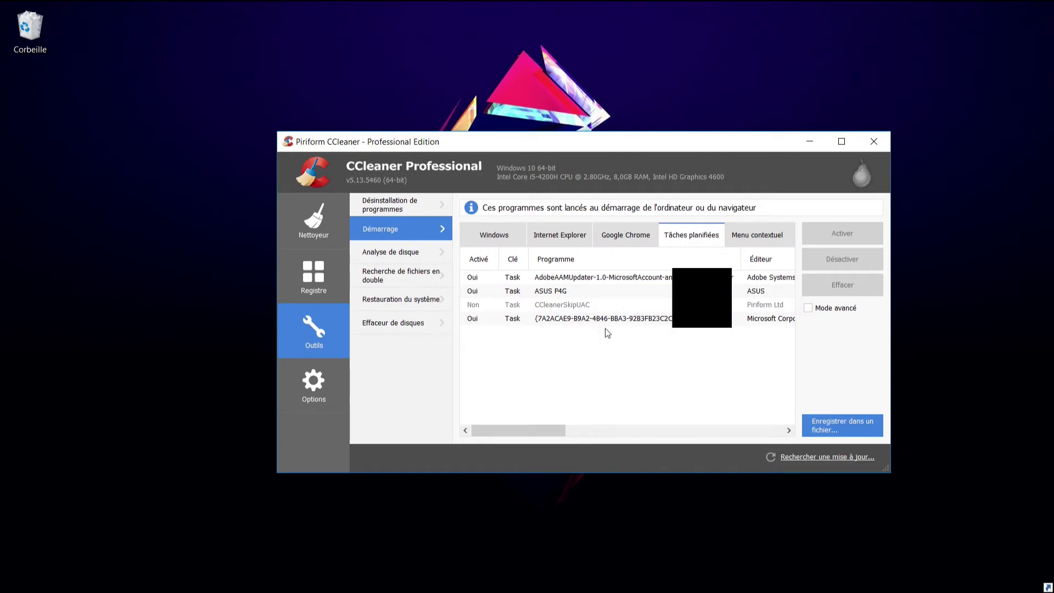
click(573, 305)
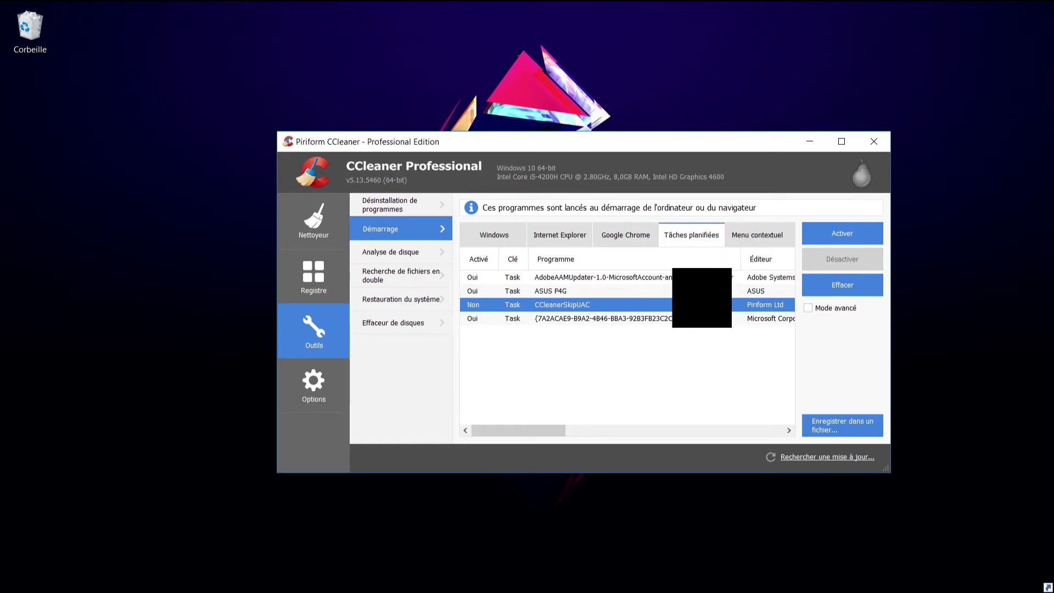
- View the Menu contextuel entries and open the context menu of the Corbeille on the desktop
click(764, 237)
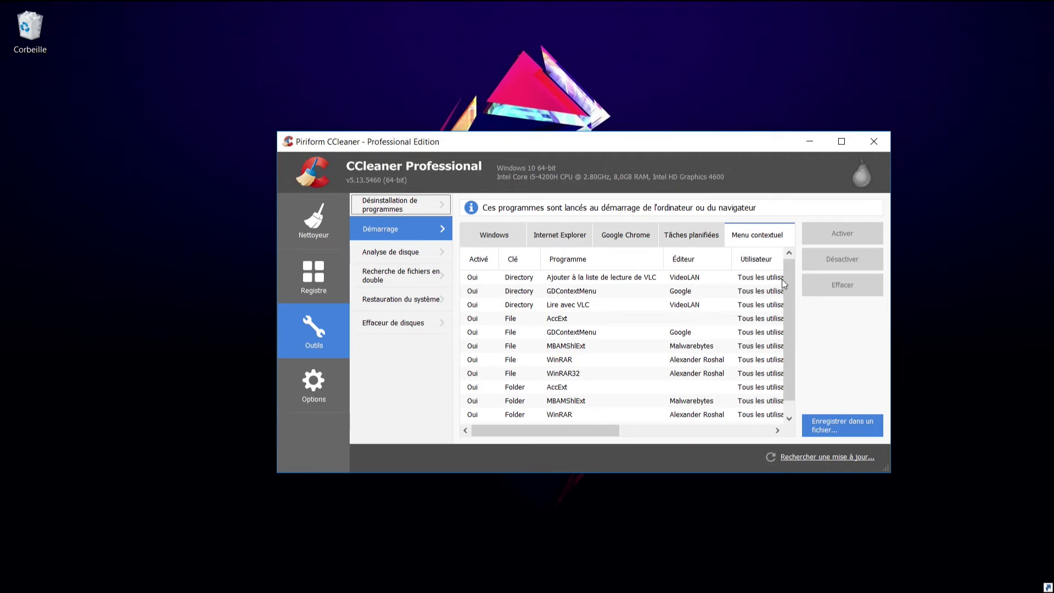
right_click(29, 35)
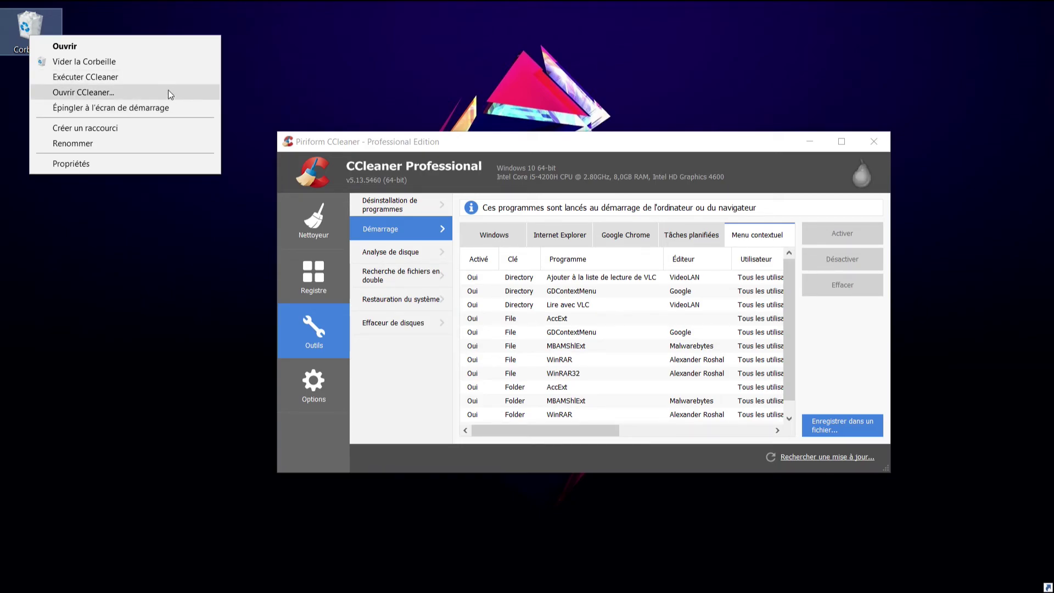
- Examine the context menu entries, selecting the Lire avec VLC directory entry to see which actions it allows
click(789, 298)
scroll(789, 298, down, 1)
click(560, 295)
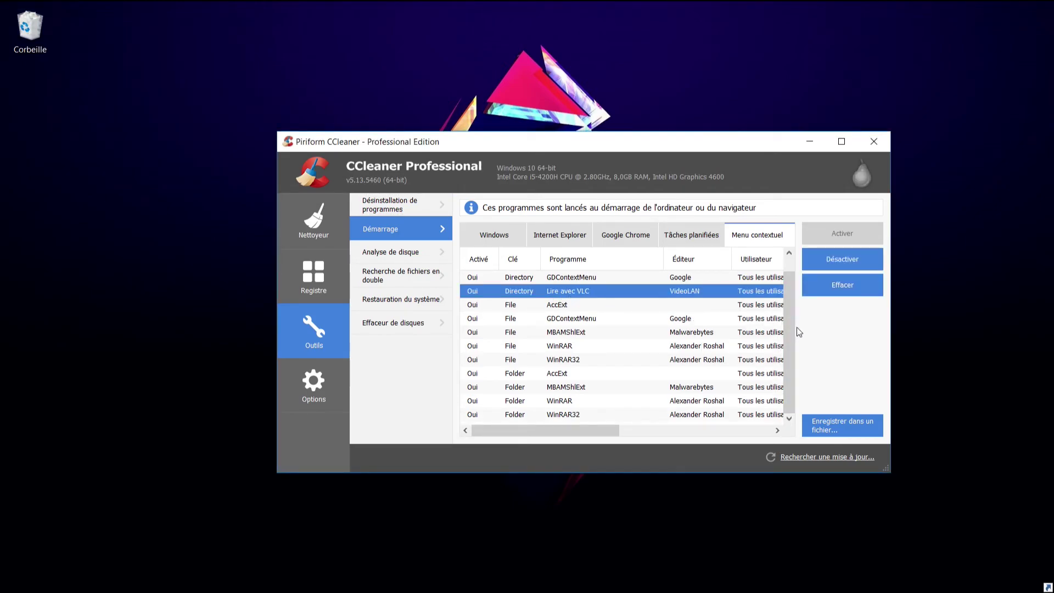
scroll(789, 337, up, 1)
scroll(800, 328, down, 1)
- Revisit the Windows startup entries, return to the Menu contextuel entries and open the context menu of the Corbeille on the desktop
click(489, 239)
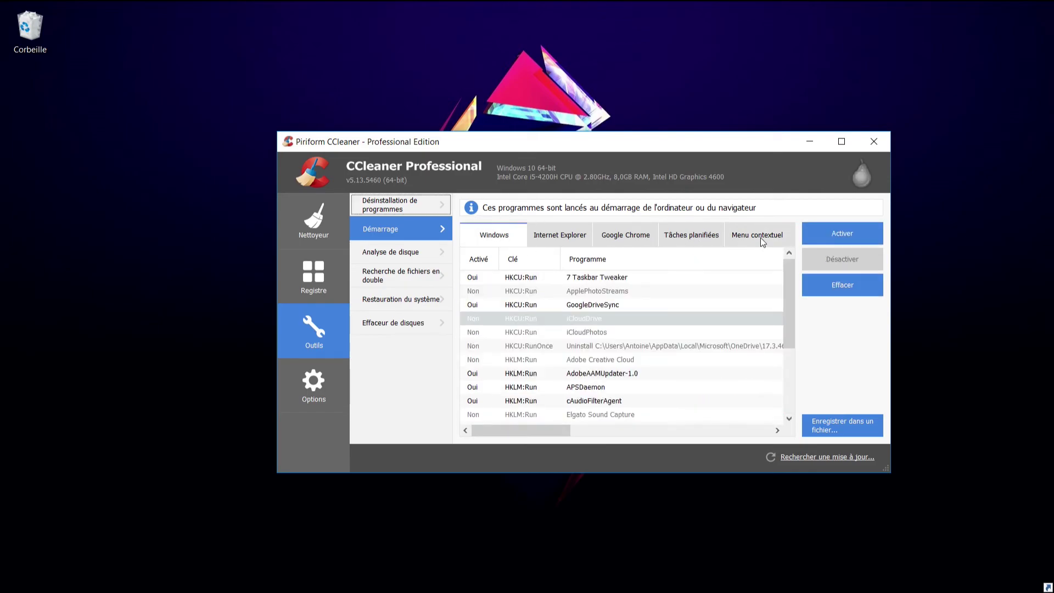
click(741, 244)
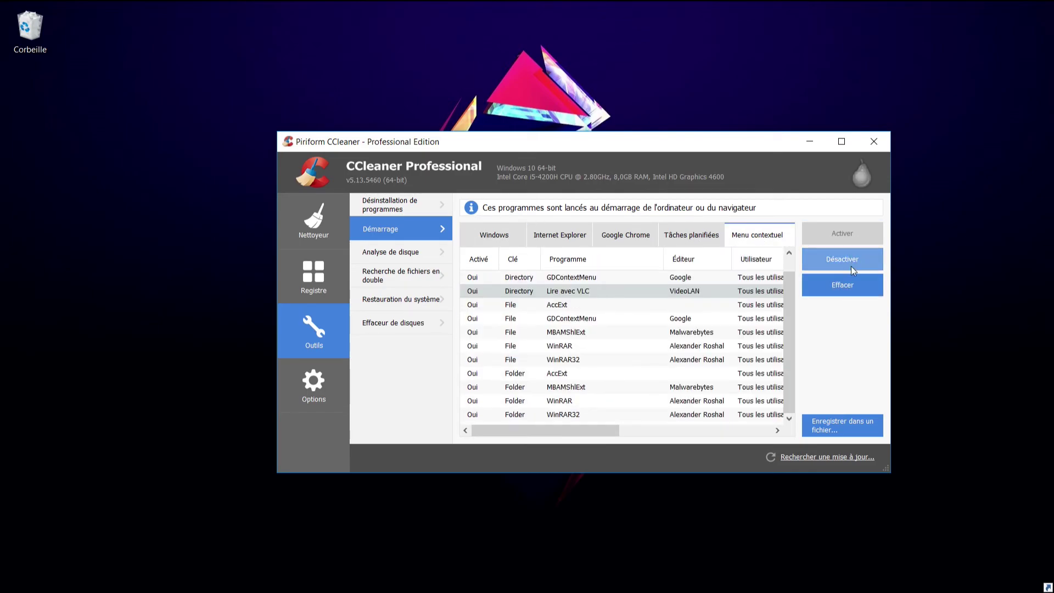
right_click(31, 53)
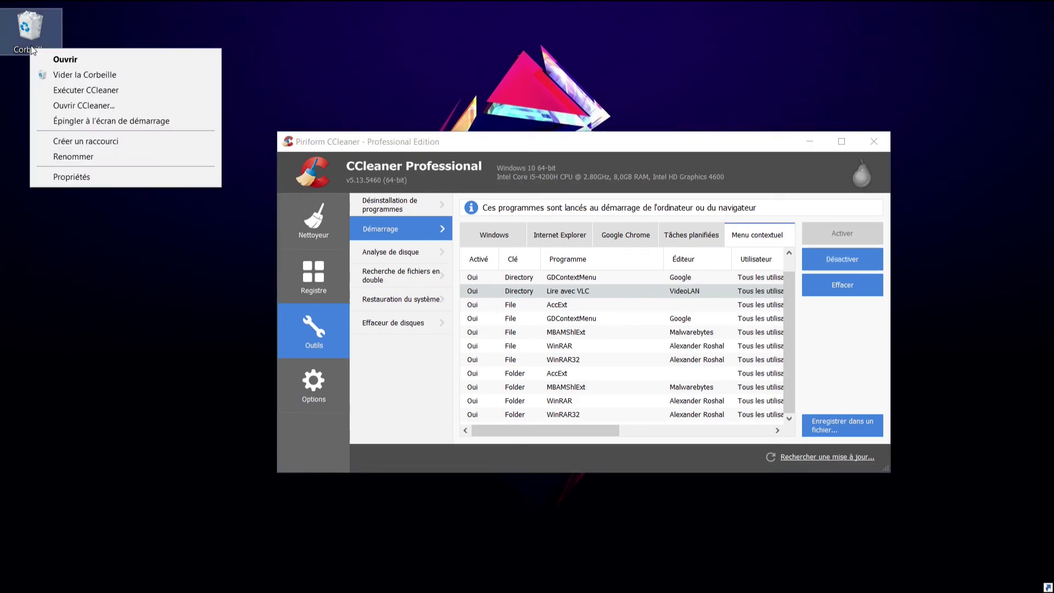
drag(585, 147, 609, 138)
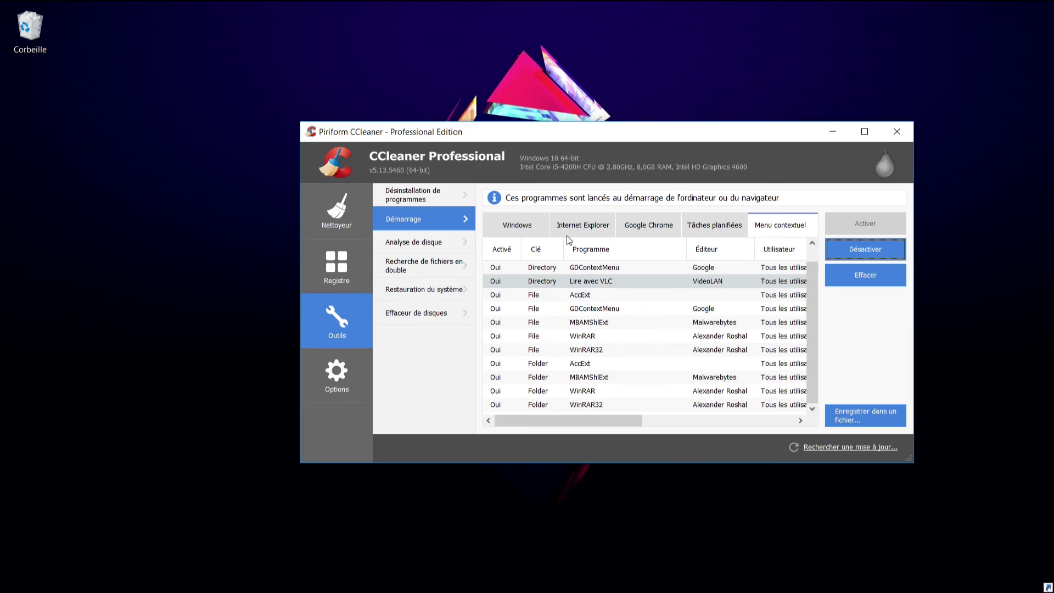
mouse_move(694, 132)
mouse_down()
mouse_move(743, 99)
mouse_move(721, 107)
mouse_move(710, 165)
mouse_move(717, 105)
mouse_move(678, 131)
mouse_up()
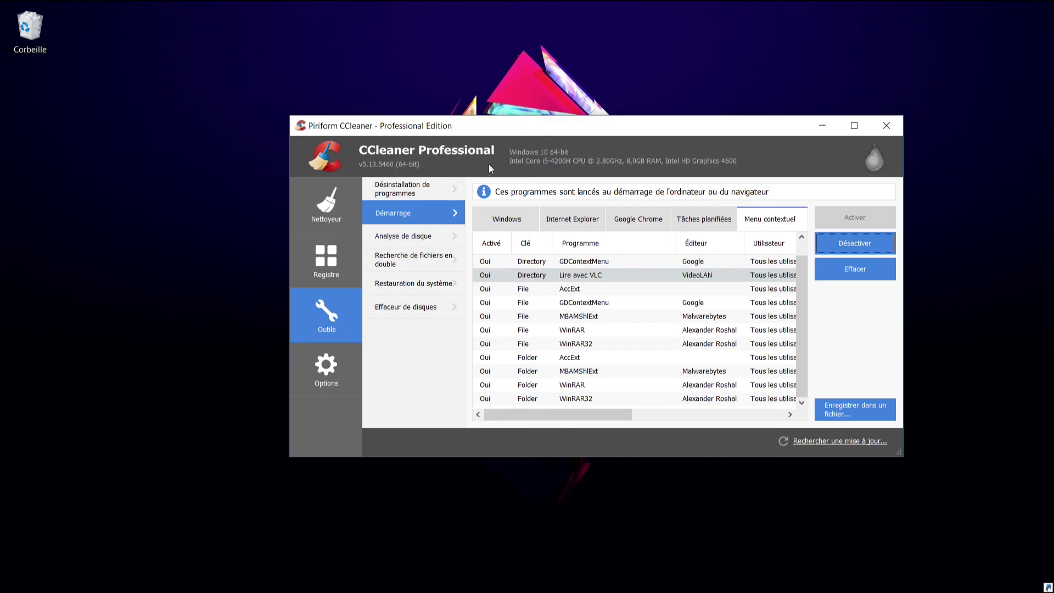
drag(519, 130, 483, 138)
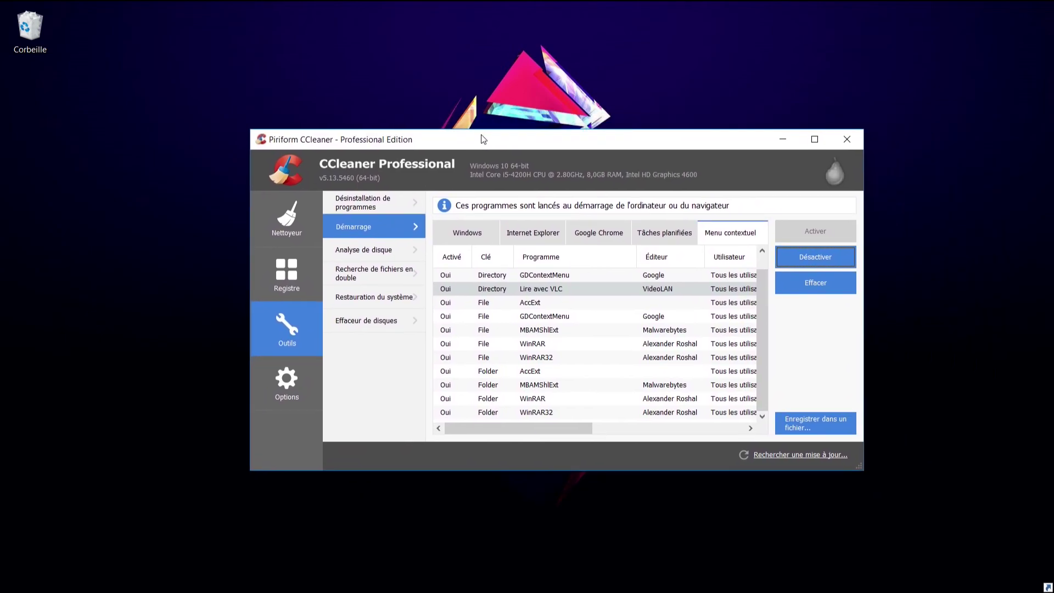